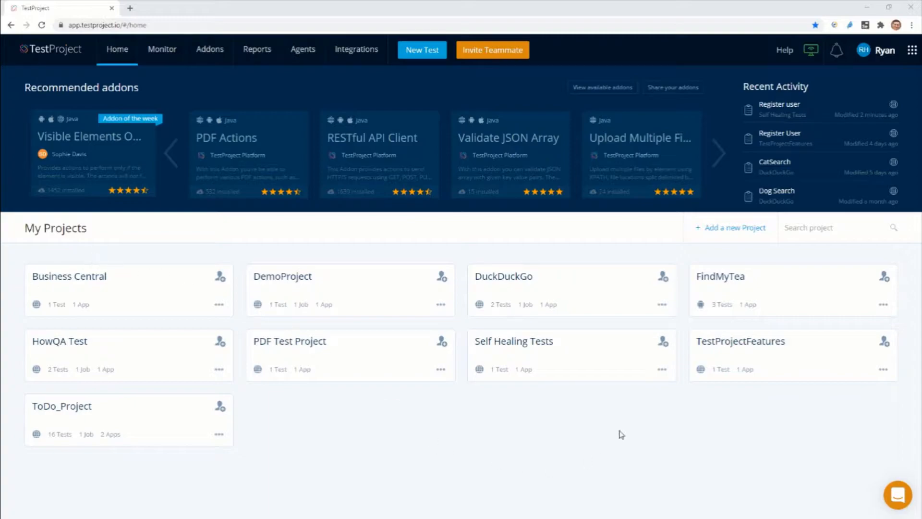
# Step: Open the Register user test in the Self Healing Tests project and launch its recorder in a maximized window
pyautogui.click(555, 369)
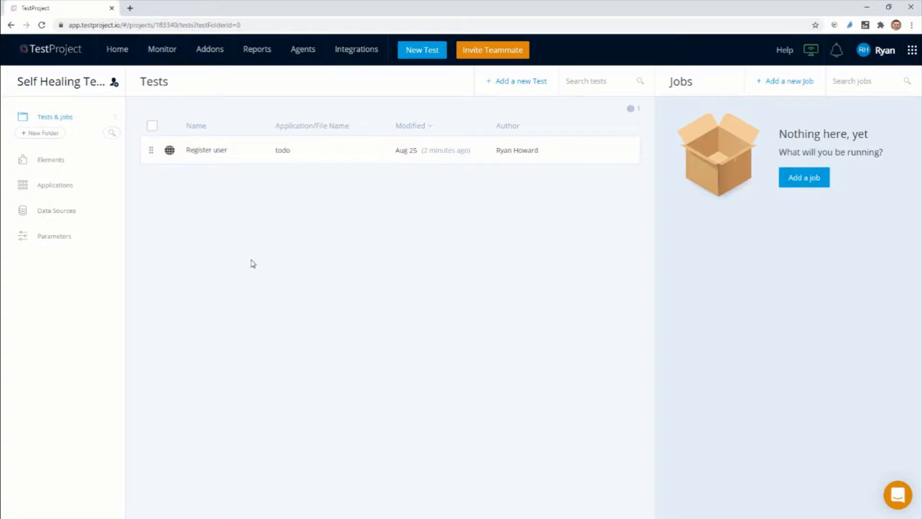
pyautogui.click(199, 159)
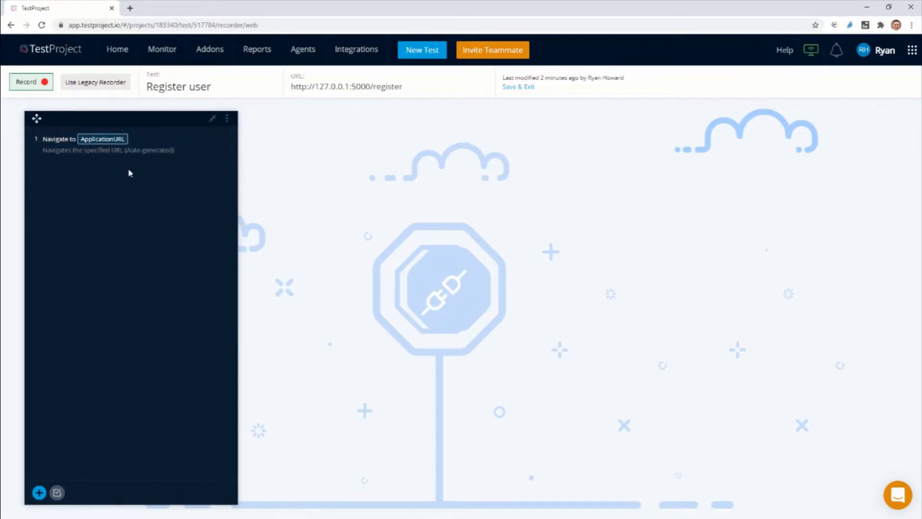
pyautogui.click(30, 82)
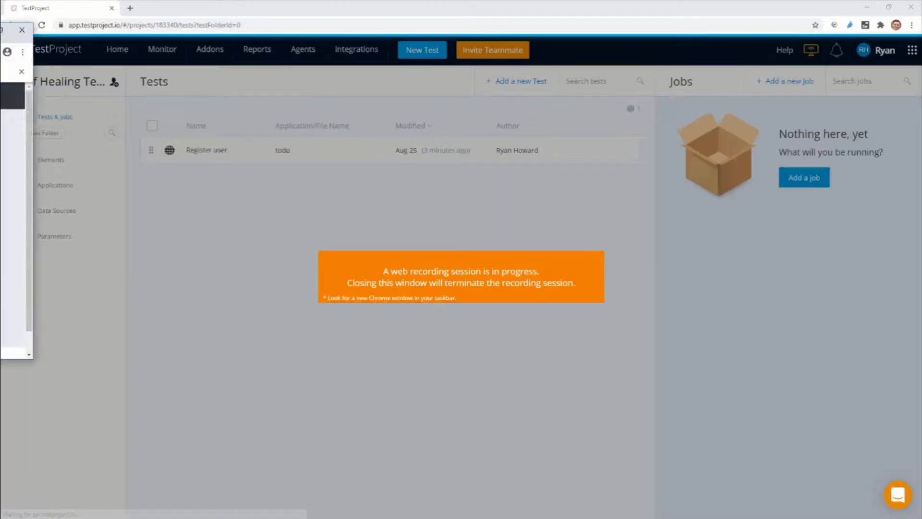
pyautogui.moveTo(0, 38); pyautogui.dragTo(425, 159)
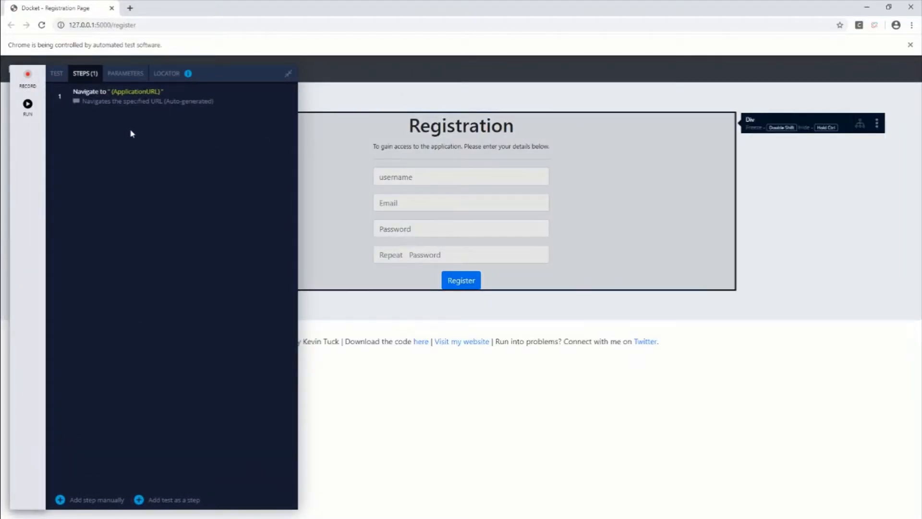
# Step: Start recording and fill in the username and e-mail on the registration form
pyautogui.click(28, 77)
pyautogui.write('Ryan')
pyautogui.click(445, 202)
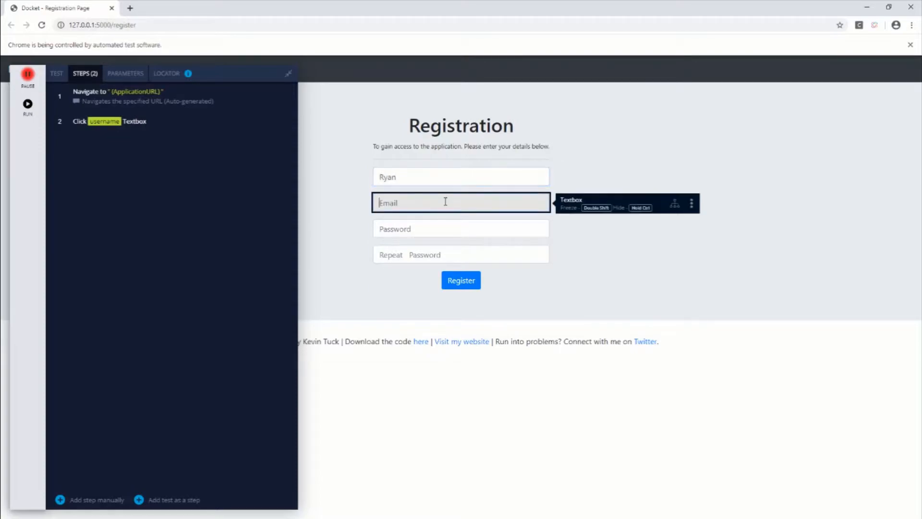
pyautogui.write('test@email.com')
# Step: Enter the account password in both the Password and Repeat Password fields and submit the registration
pyautogui.press('Tab')
pyautogui.write('123')
pyautogui.press('Tab')
pyautogui.write('123')
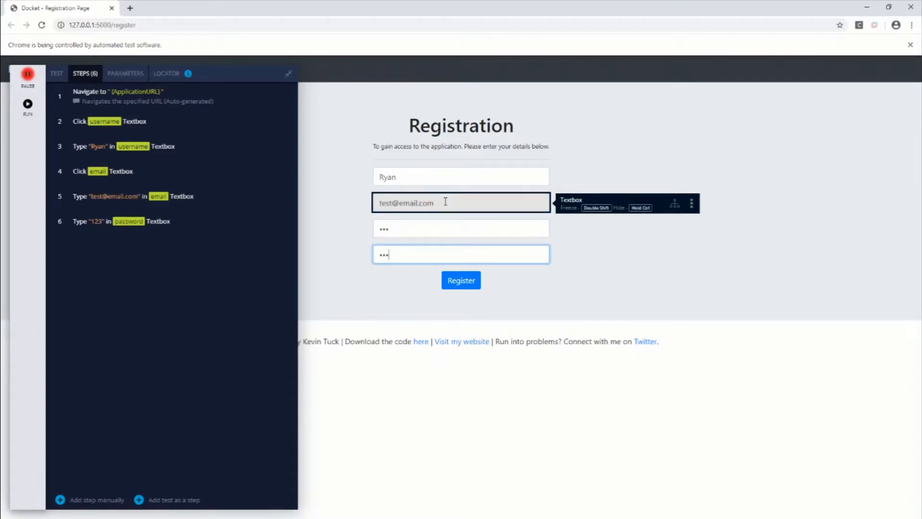
pyautogui.click(454, 283)
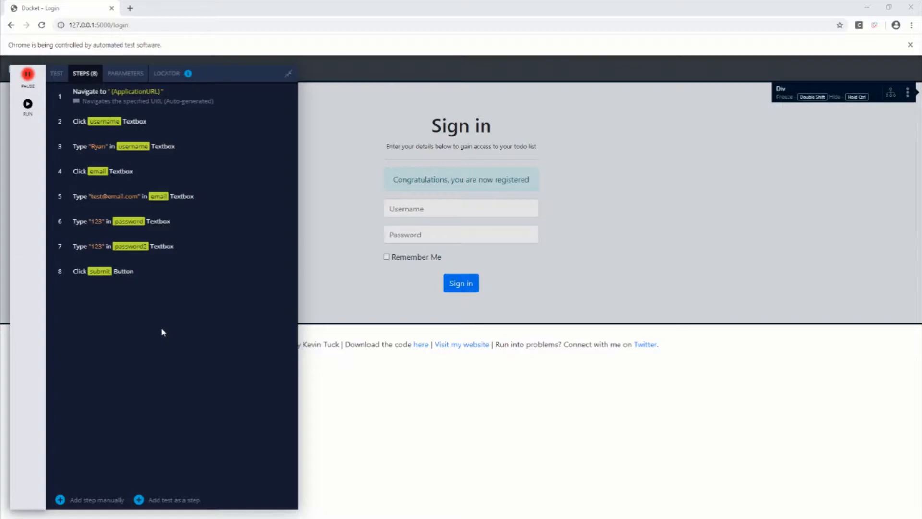
# Step: Examine the locators of the email element in the recorded e-mail typing step and close the recorder window
pyautogui.click(97, 205)
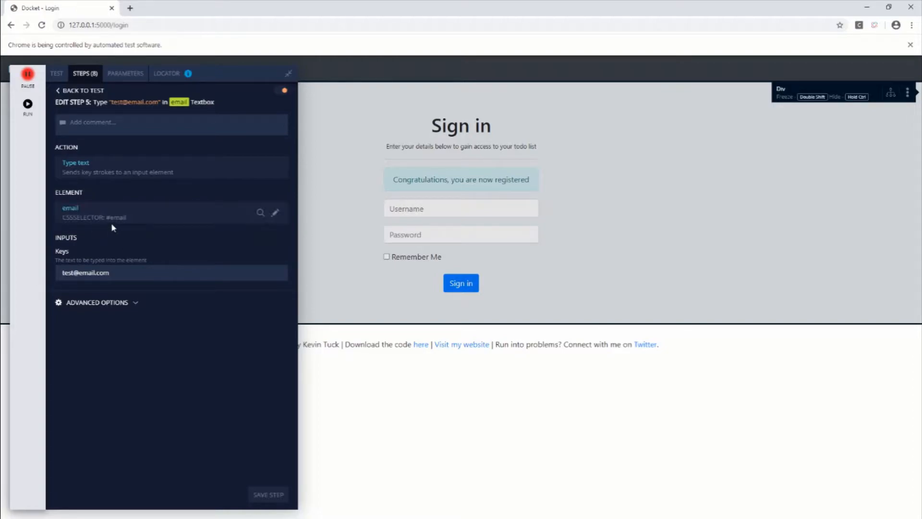
pyautogui.click(278, 216)
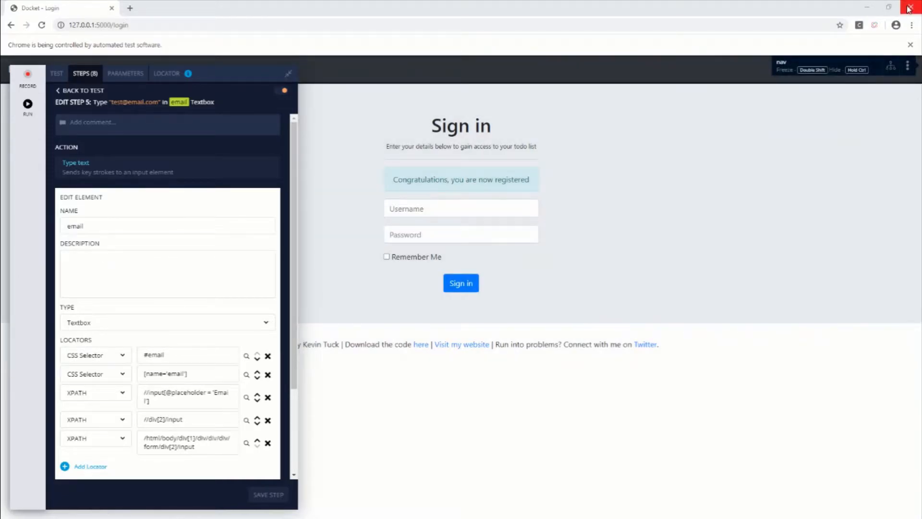
pyautogui.click(908, 8)
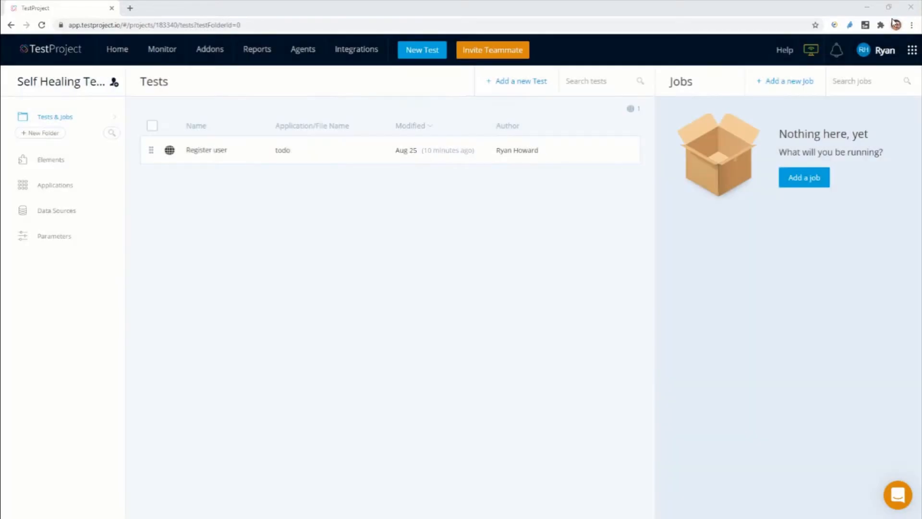
# Step: Run the Register user test on desktop Chrome 84.0.4147.135
pyautogui.click(597, 151)
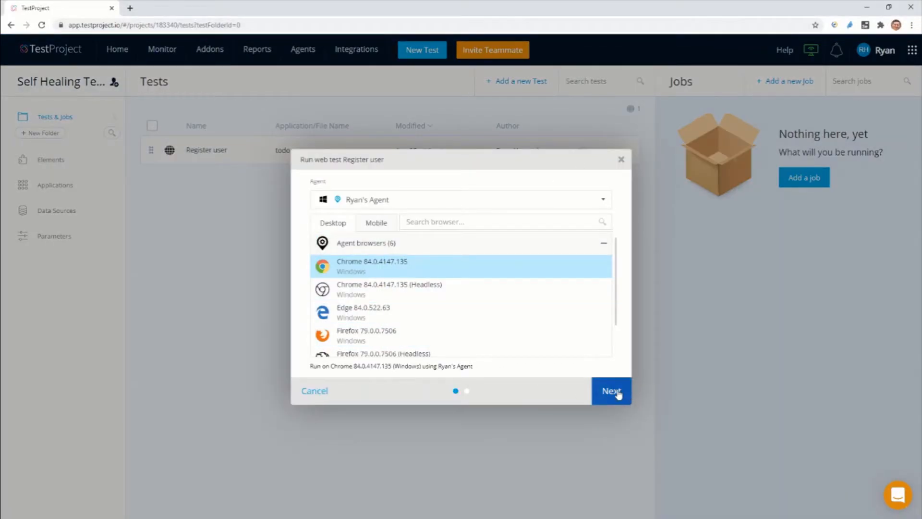
pyautogui.click(618, 393)
pyautogui.click(609, 393)
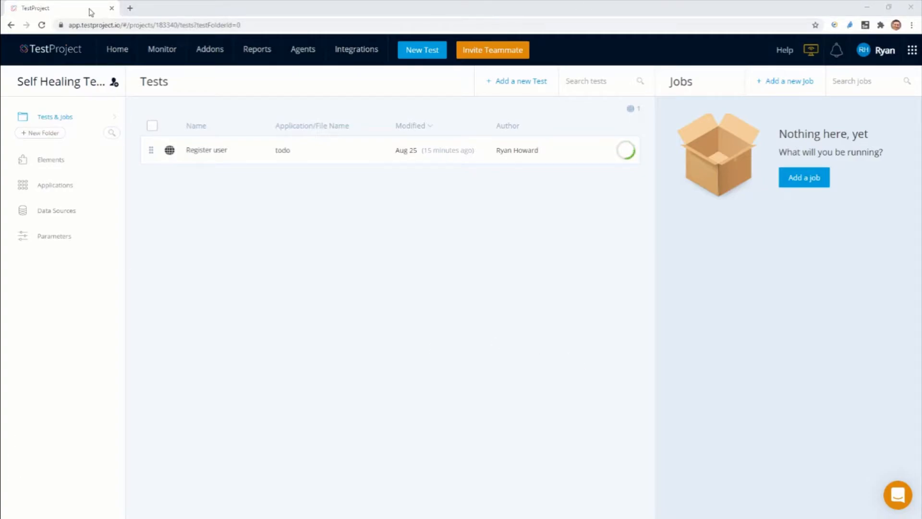
pyautogui.moveTo(353, 138); pyautogui.dragTo(456, 173)
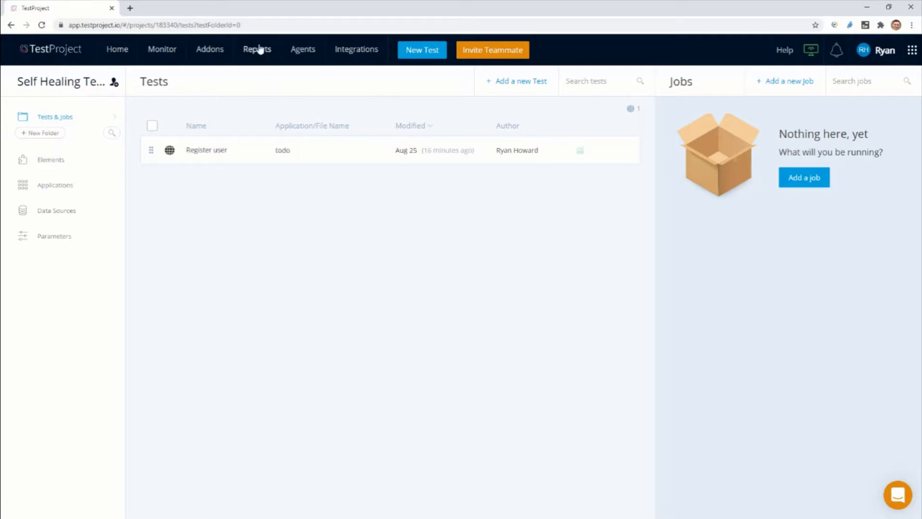
pyautogui.moveTo(263, 56)
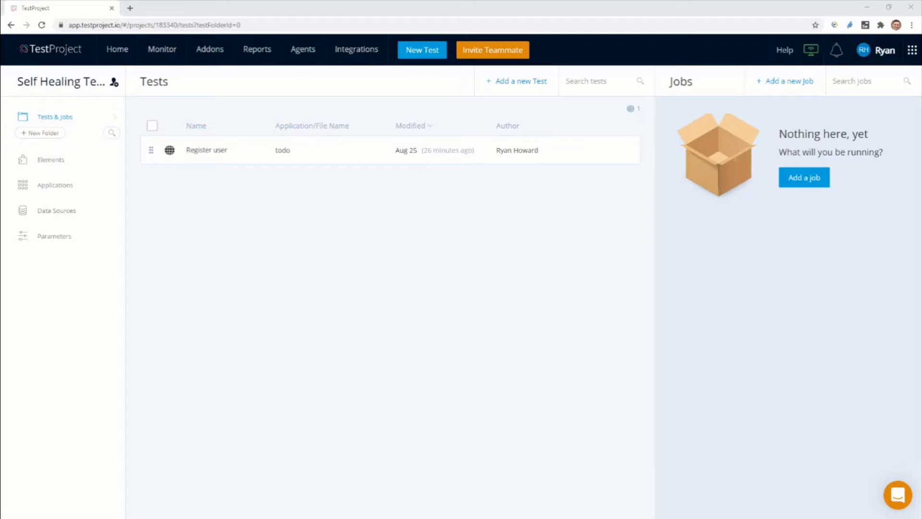
# Step: Reopen the Register user test in the recorder and maximize the recorder's browser window
pyautogui.click(217, 160)
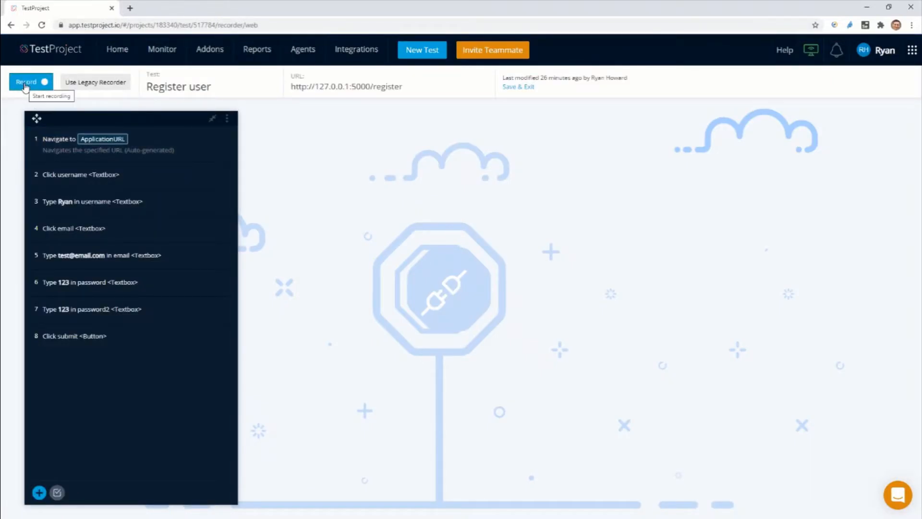
pyautogui.click(25, 82)
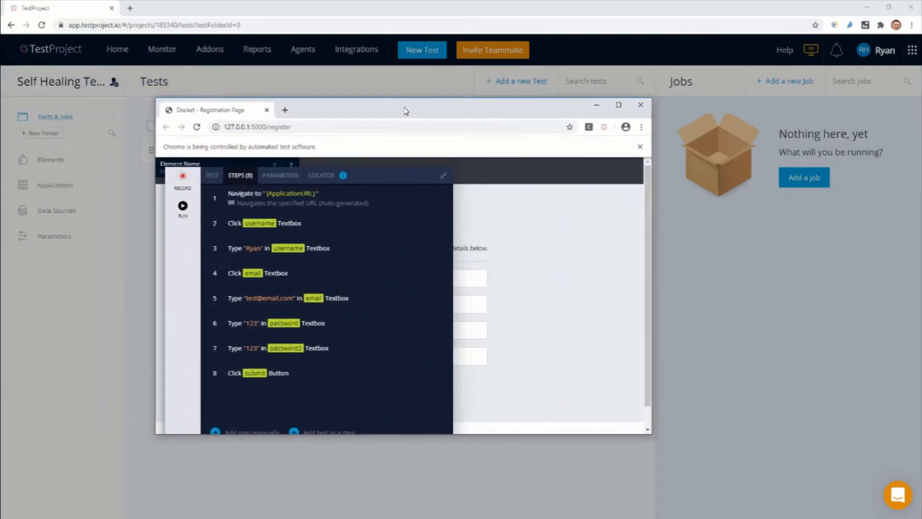
pyautogui.doubleClick(405, 111)
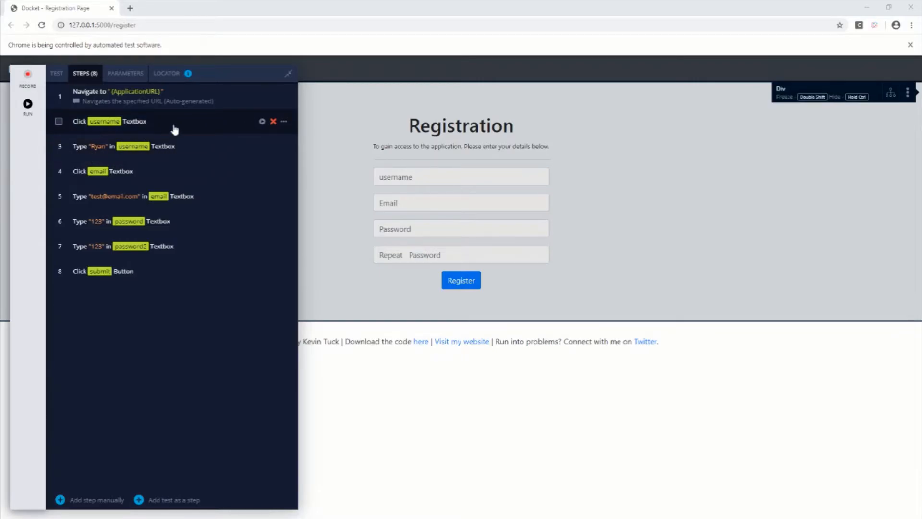
# Step: Delete the two redundant test steps that click the username and email textboxes
pyautogui.click(273, 122)
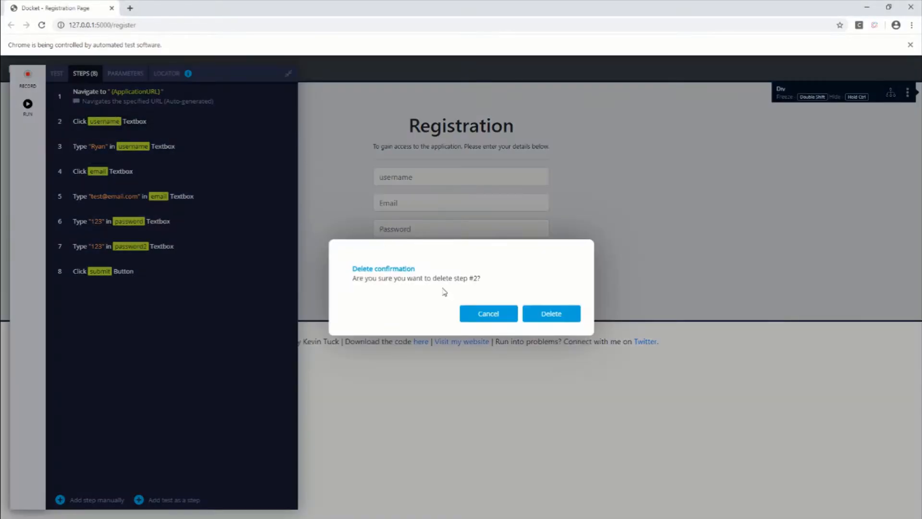
pyautogui.click(542, 312)
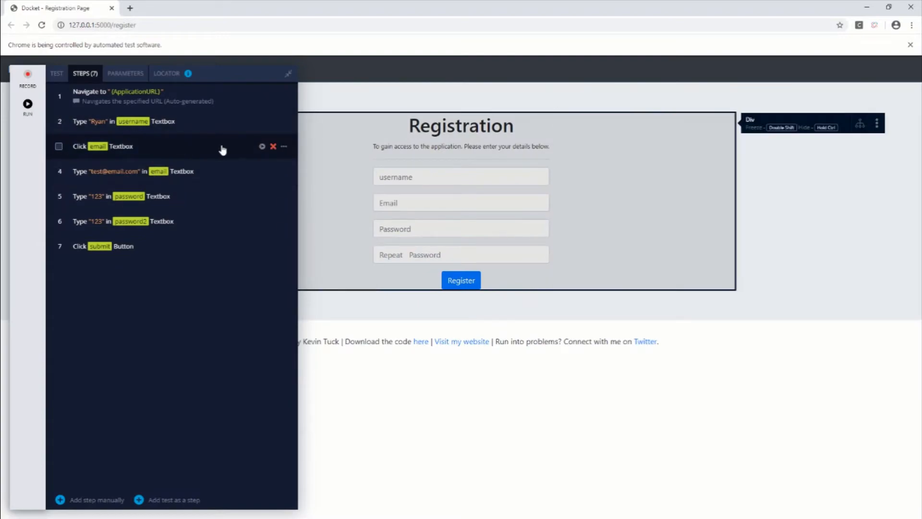
pyautogui.click(272, 147)
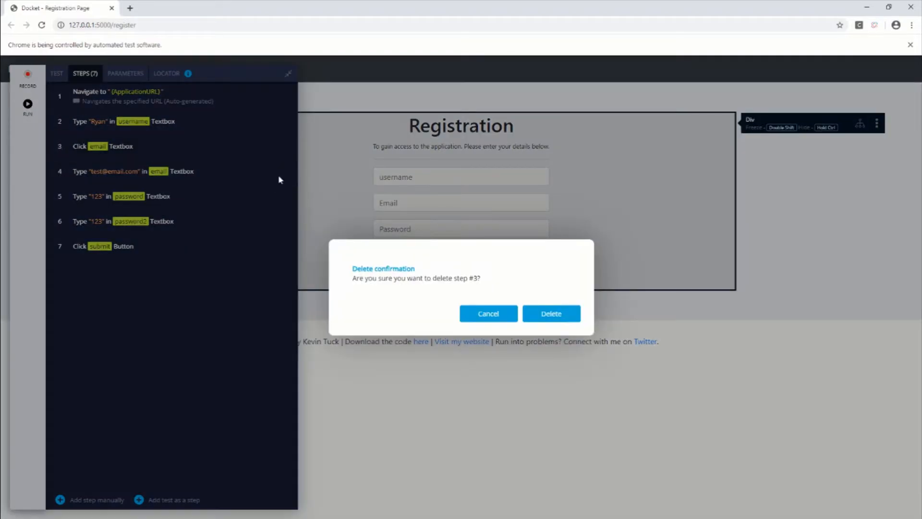
pyautogui.click(570, 321)
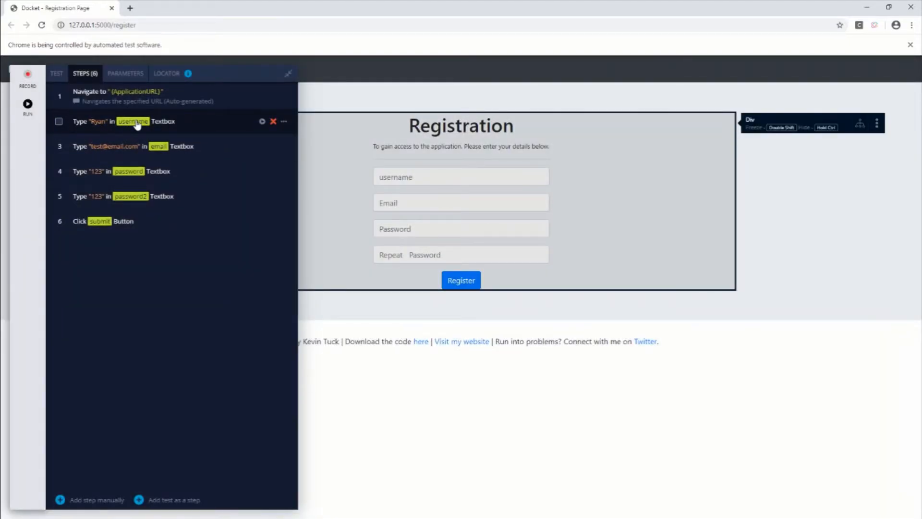
pyautogui.click(114, 151)
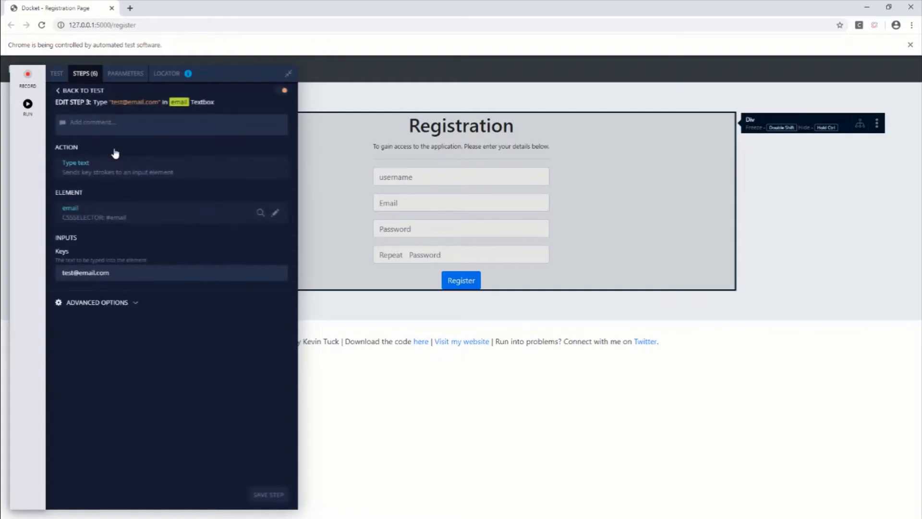
pyautogui.click(275, 214)
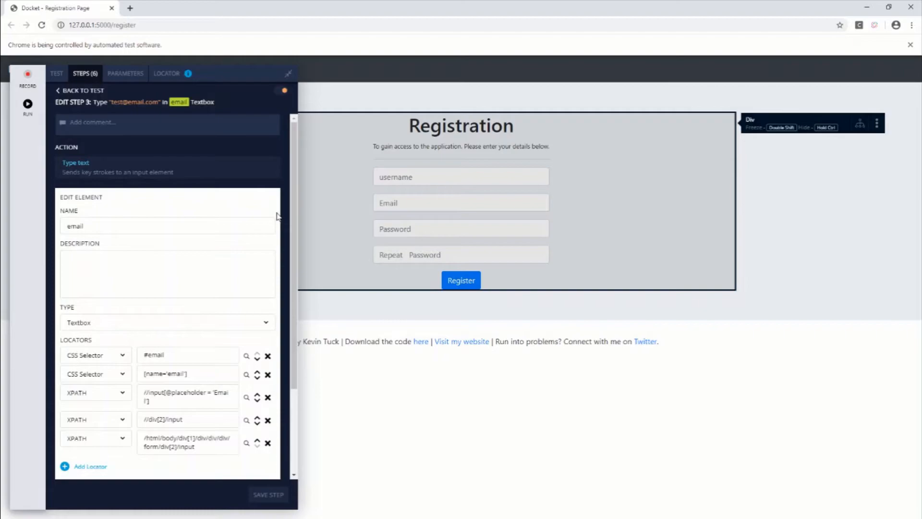
pyautogui.scroll(-1, 259, 242)
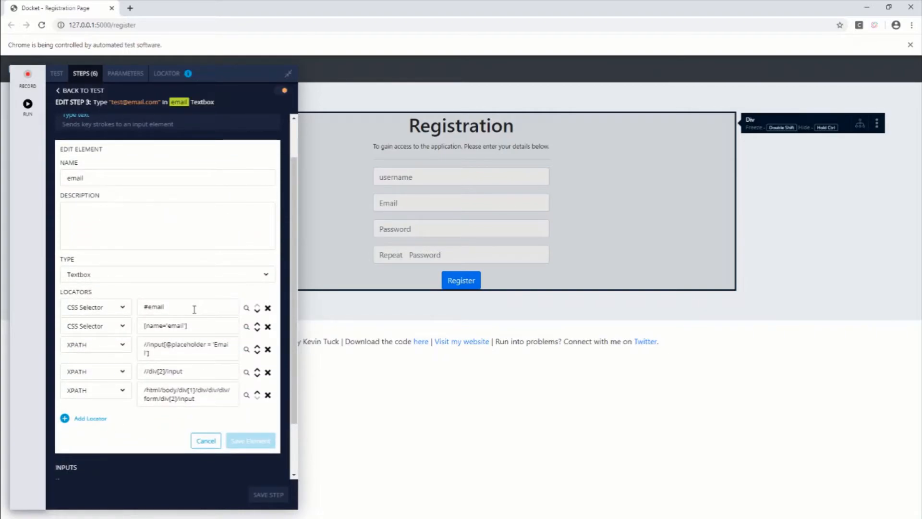
pyautogui.click(176, 308)
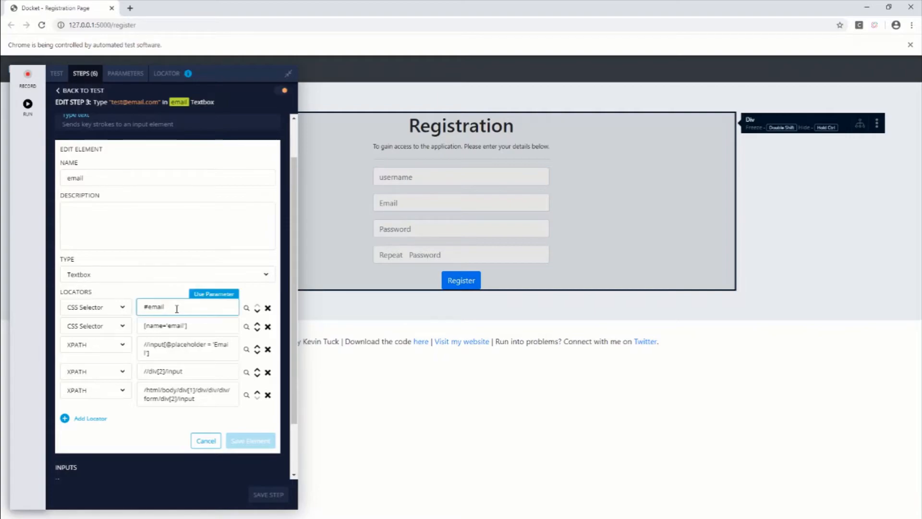
pyautogui.write('1')
pyautogui.click(186, 327)
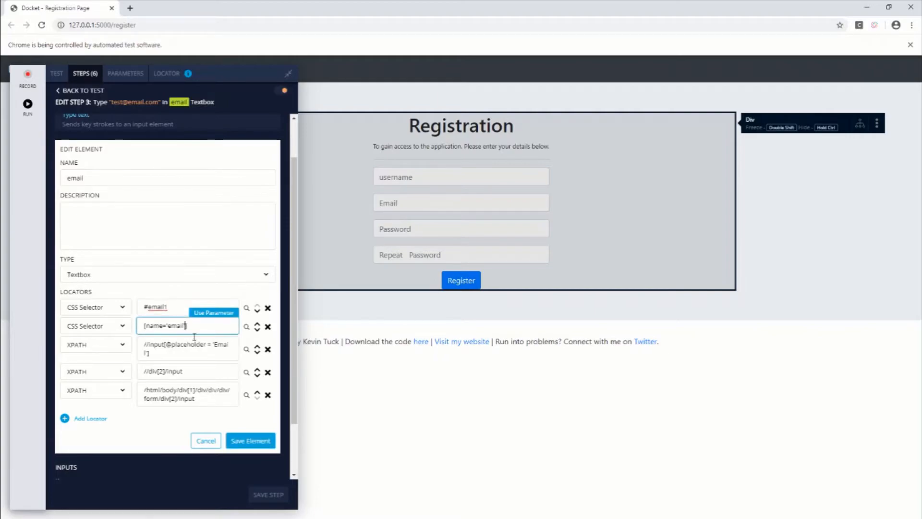
pyautogui.press('Left')
pyautogui.write('1')
pyautogui.click(147, 353)
pyautogui.write('1')
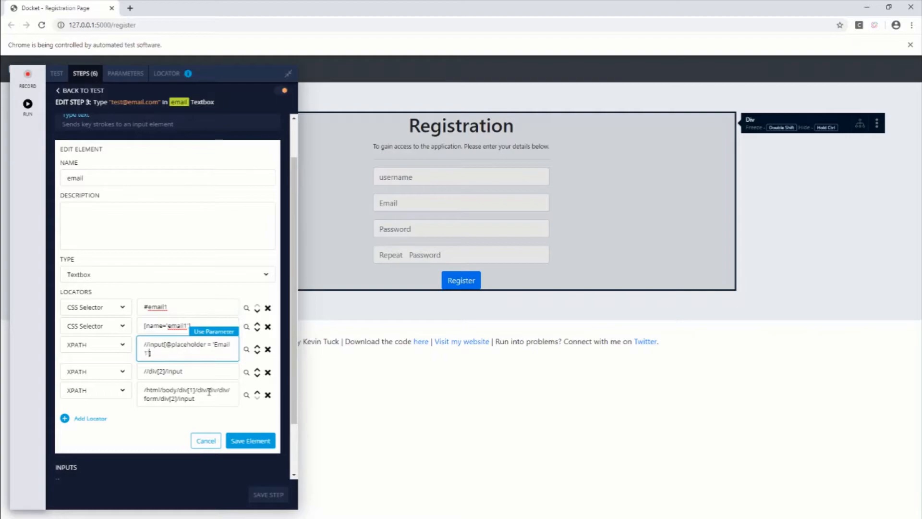
pyautogui.click(267, 441)
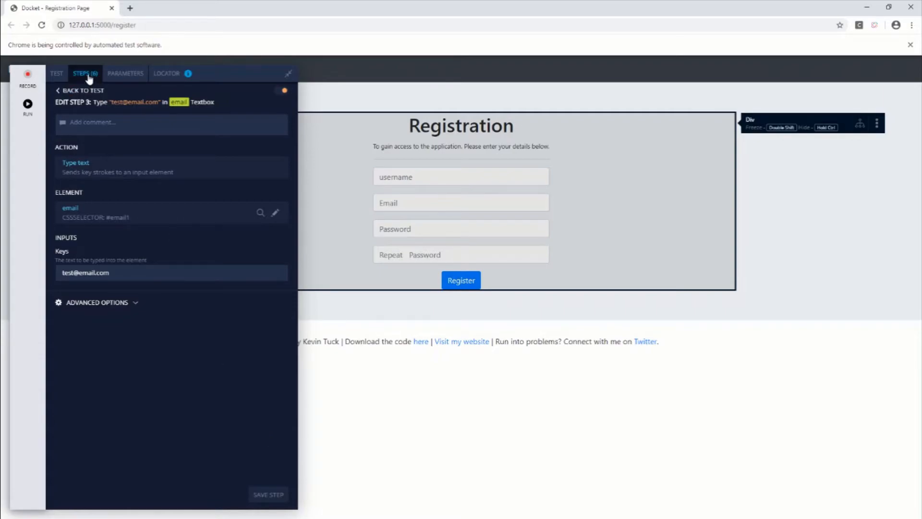
# Step: Return to the test's step list and run the test up to the submit button step
pyautogui.click(78, 91)
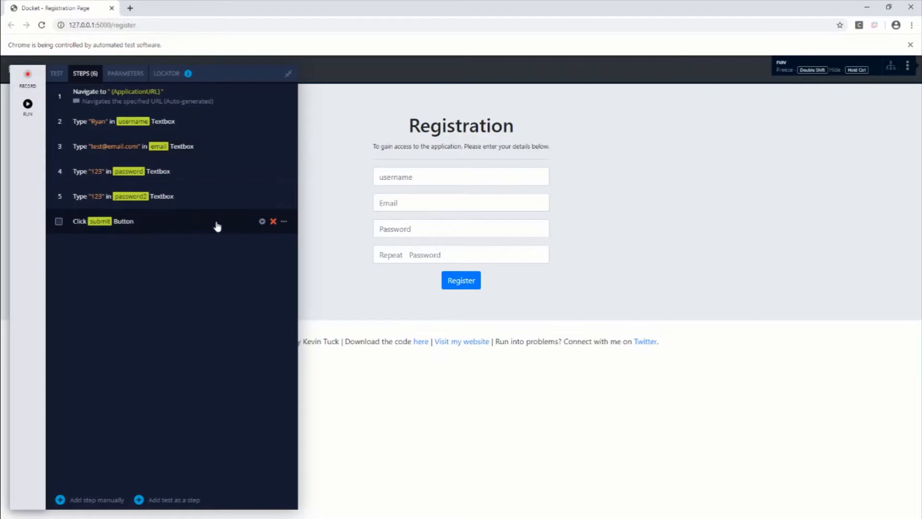
pyautogui.click(284, 222)
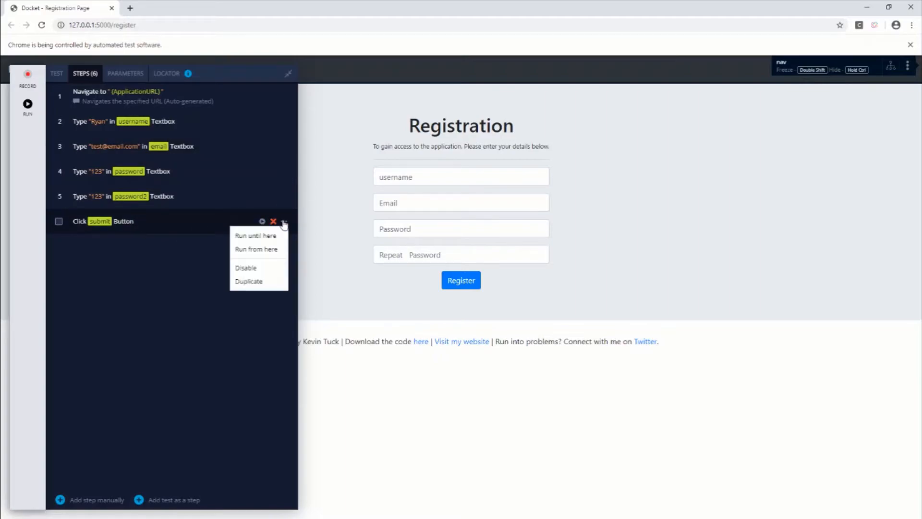
pyautogui.click(256, 236)
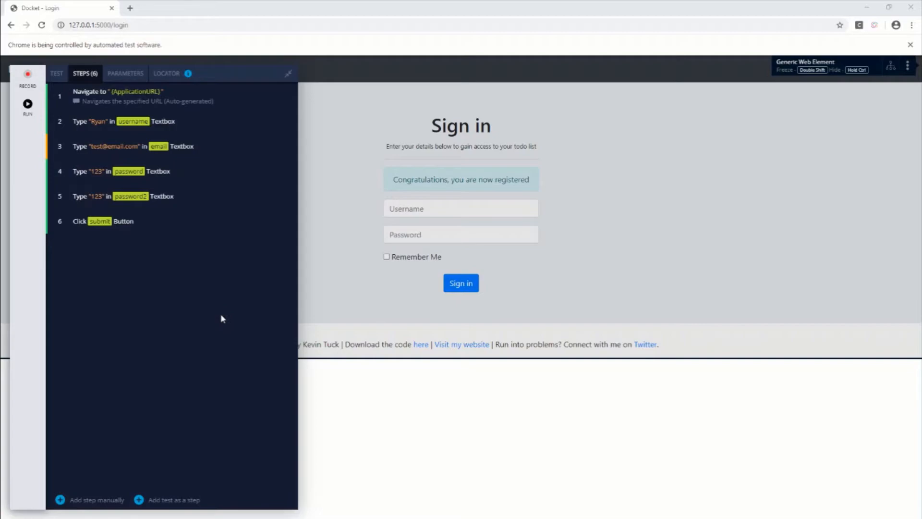
# Step: Examine the execution details of the e-mail typing step, comparing the locator used for self-healing with the original one
pyautogui.click(52, 224)
pyautogui.click(50, 152)
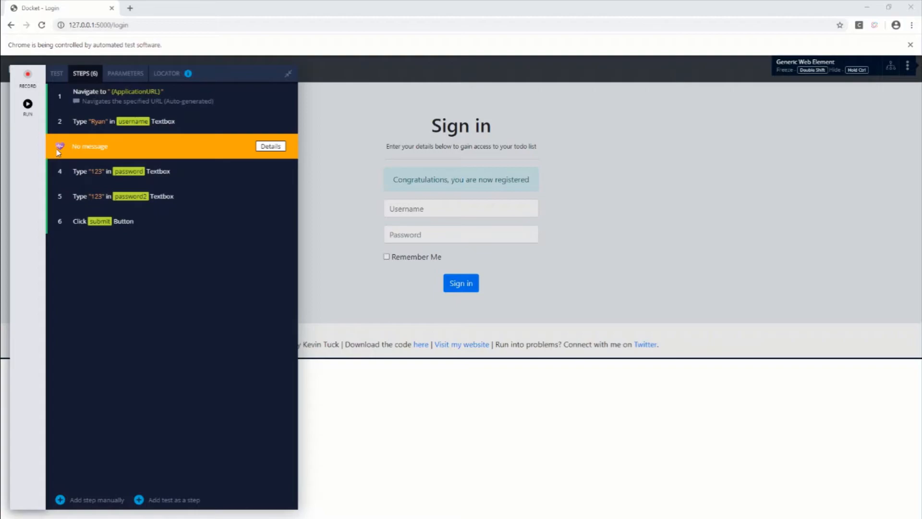
pyautogui.moveTo(62, 152)
pyautogui.click(270, 146)
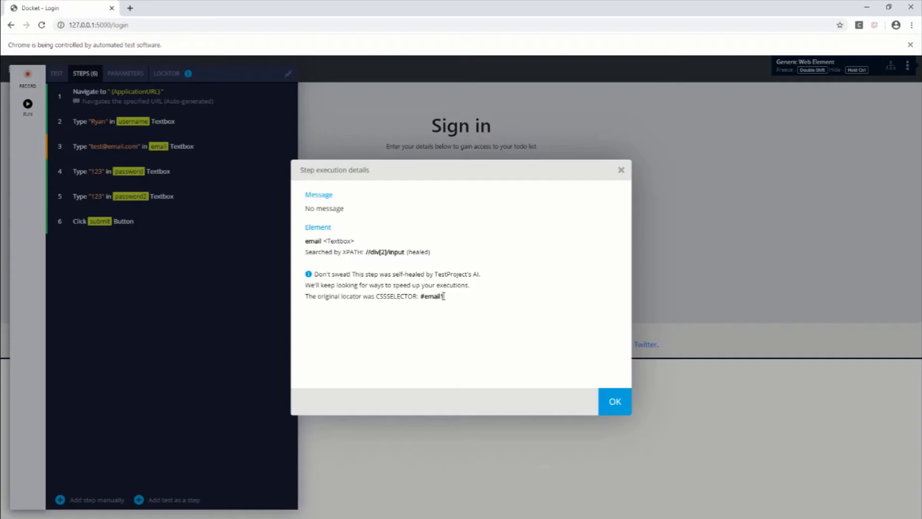
pyautogui.moveTo(305, 296); pyautogui.dragTo(422, 297)
pyautogui.click(408, 312)
pyautogui.moveTo(403, 253); pyautogui.dragTo(342, 253)
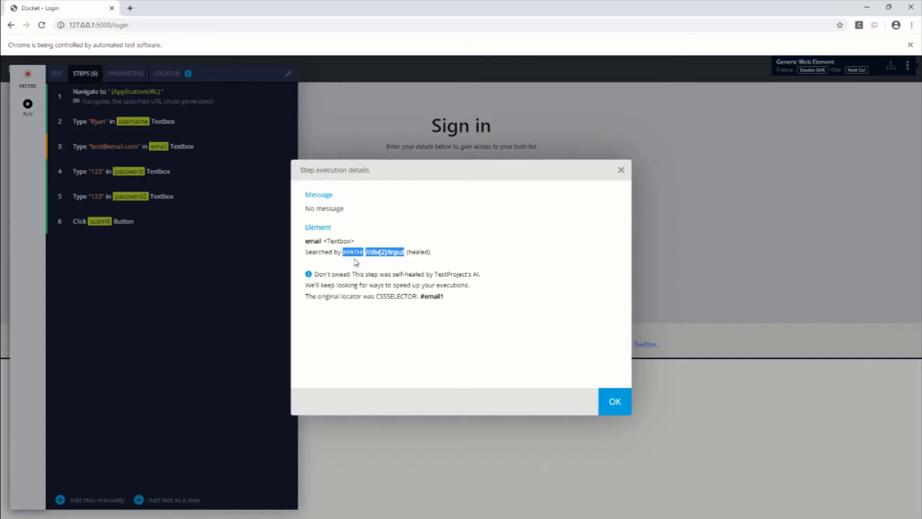
pyautogui.click(377, 261)
pyautogui.moveTo(405, 254); pyautogui.dragTo(397, 255)
pyautogui.click(609, 411)
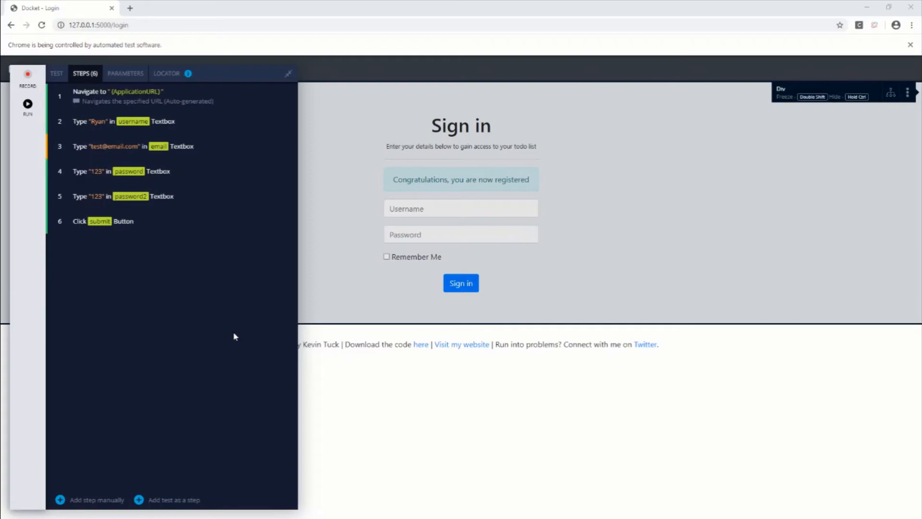
# Step: Close the automated Docket browser window and run the Register user test on desktop Chrome 84.0.4147.135 from the project's test list
pyautogui.click(910, 6)
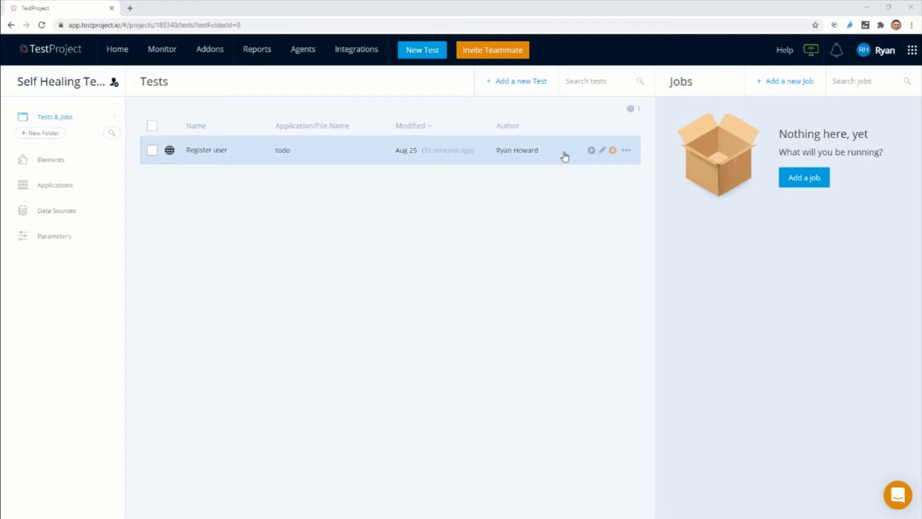
pyautogui.click(591, 150)
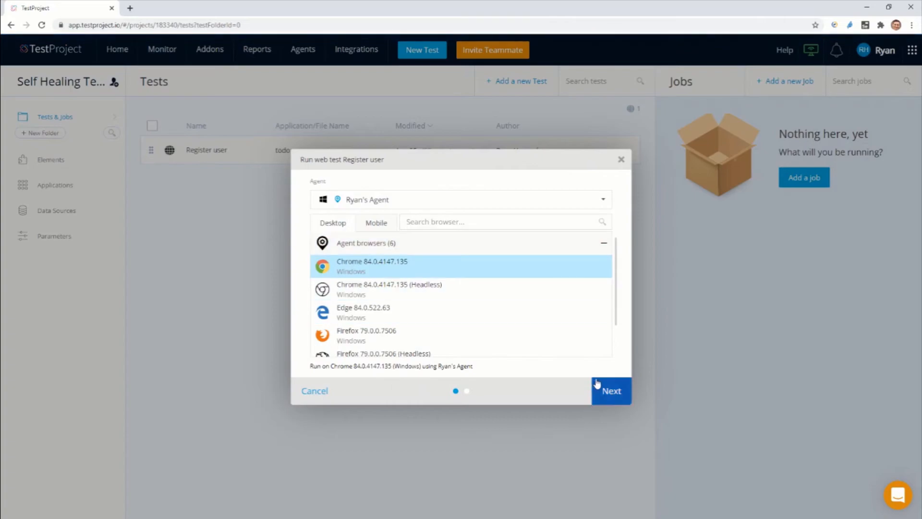
pyautogui.click(598, 385)
pyautogui.click(607, 388)
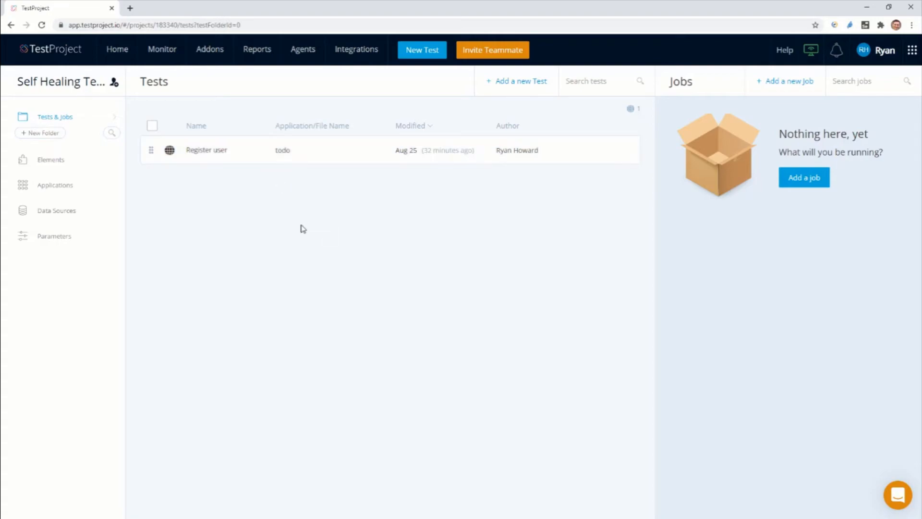
# Step: Open the most recent Register user execution report and the full element details of its self-healed email typing step
pyautogui.moveTo(270, 55)
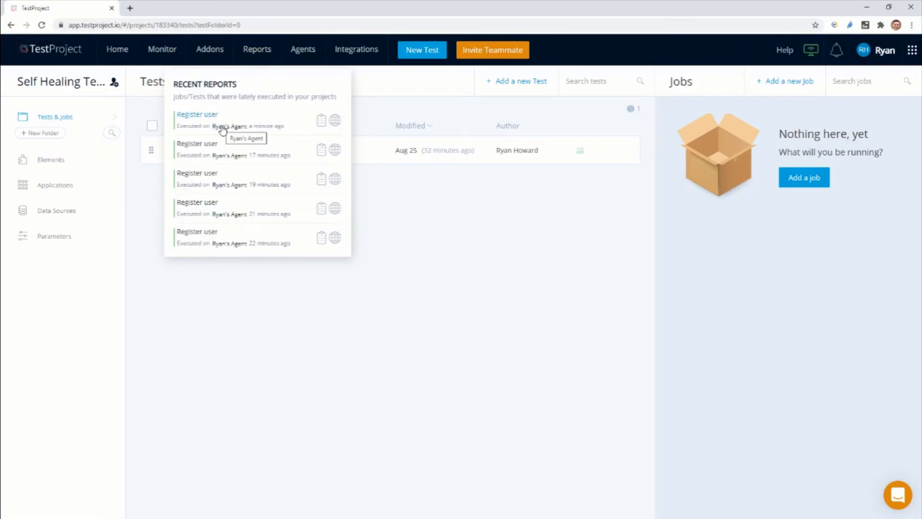
pyautogui.click(222, 129)
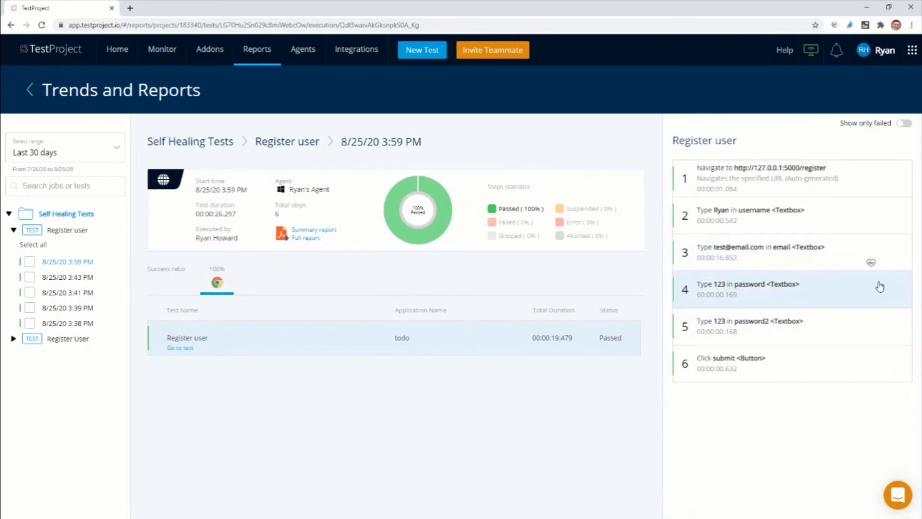
pyautogui.moveTo(872, 265)
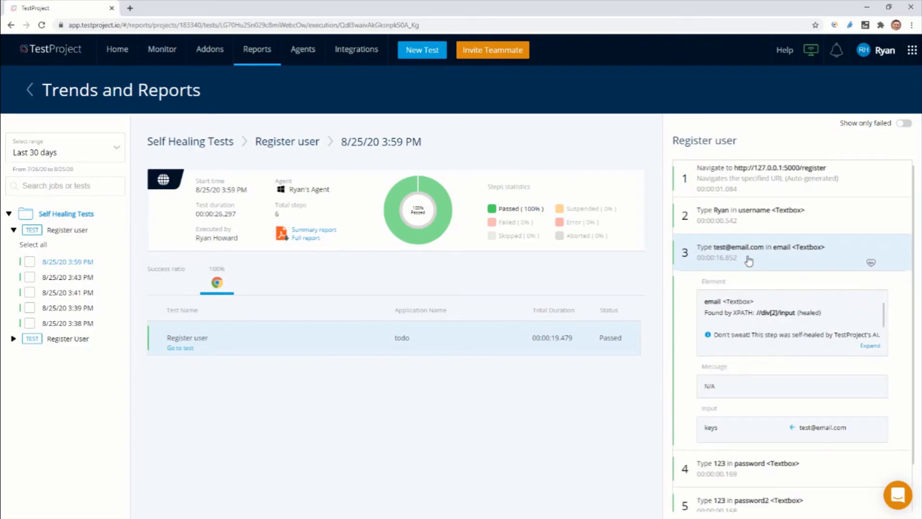
pyautogui.click(869, 346)
# Step: Compare the original locator with the self-healed XPath in the email step's element details, and close the details
pyautogui.moveTo(454, 253); pyautogui.dragTo(383, 255)
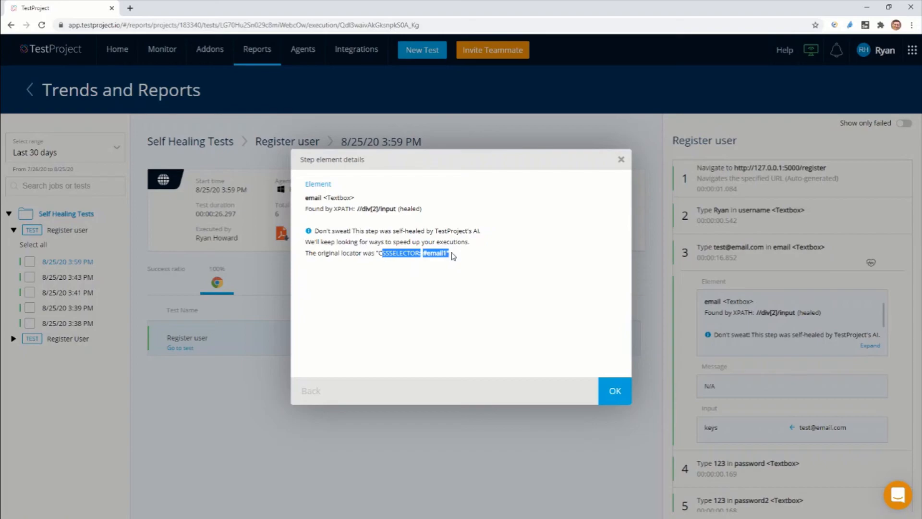
pyautogui.click(403, 267)
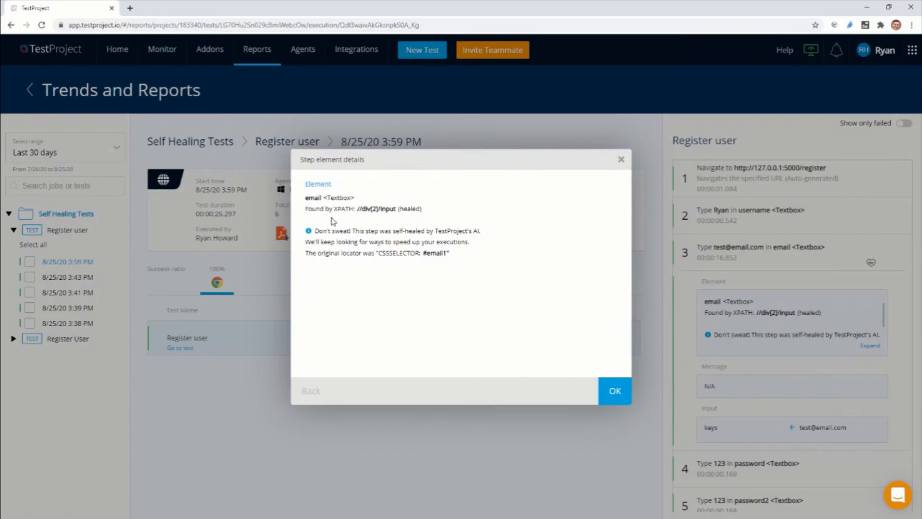
pyautogui.moveTo(358, 210); pyautogui.dragTo(397, 216)
pyautogui.click(395, 218)
pyautogui.moveTo(359, 214); pyautogui.dragTo(394, 217)
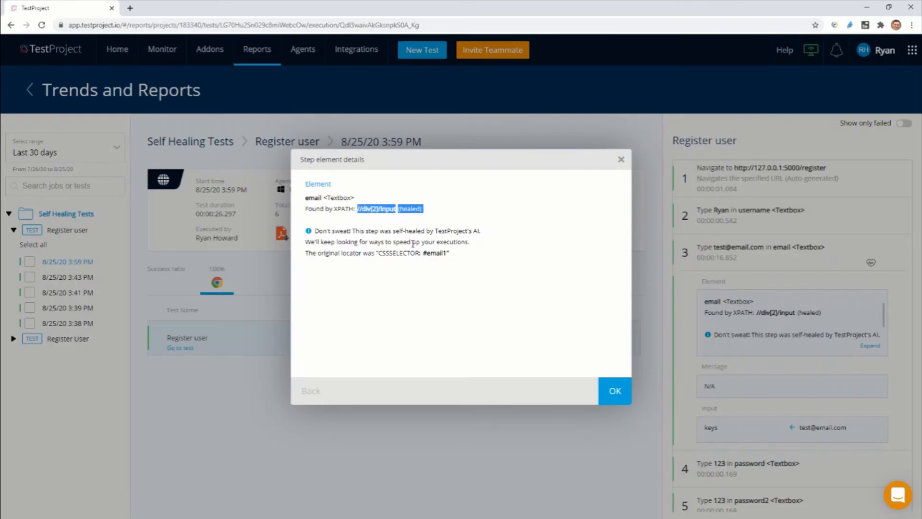
pyautogui.click(618, 397)
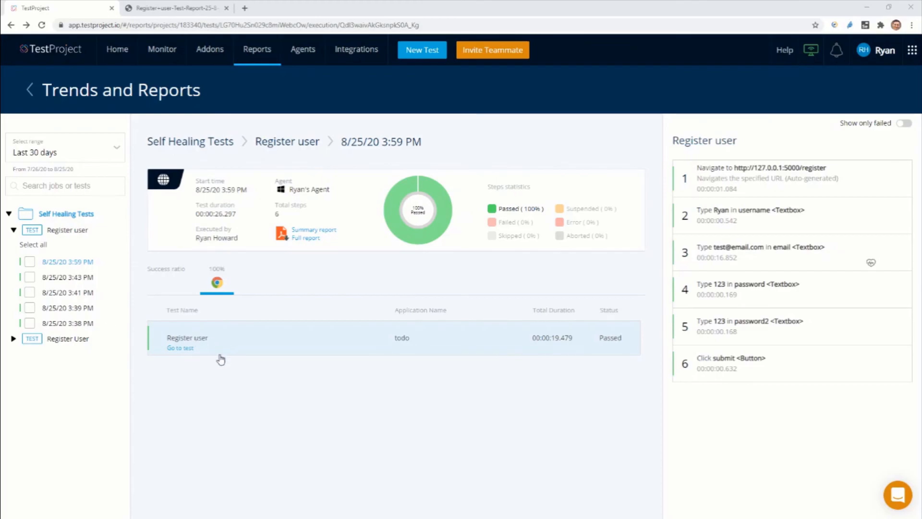
# Step: Go from the report to the Register user test and open the settings of its email typing step
pyautogui.click(191, 350)
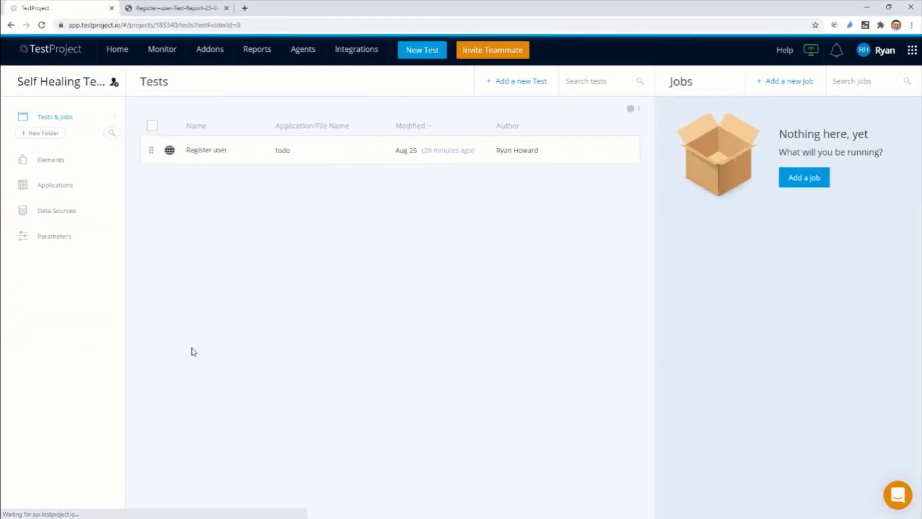
pyautogui.click(199, 153)
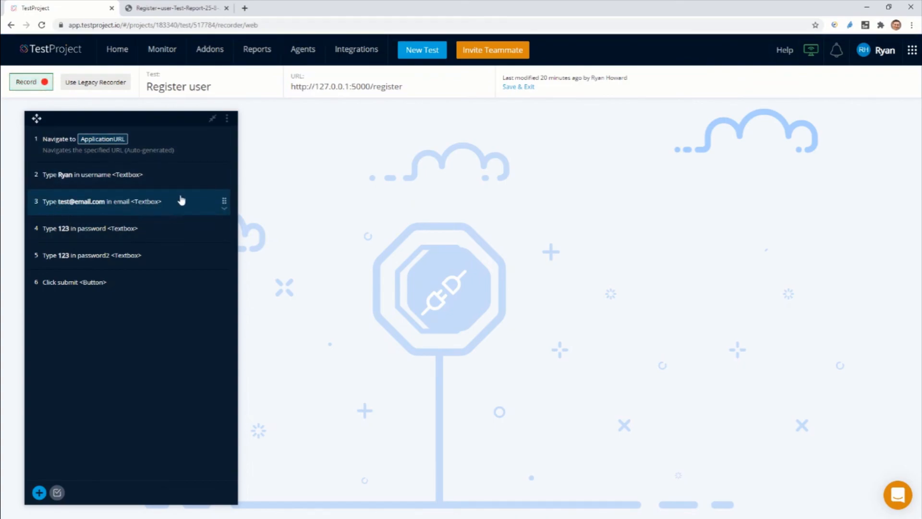
pyautogui.click(223, 207)
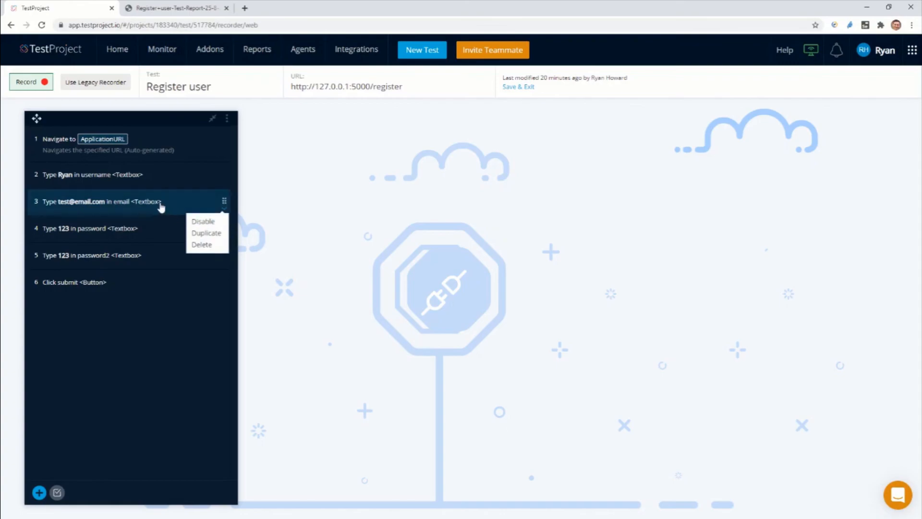
pyautogui.click(161, 208)
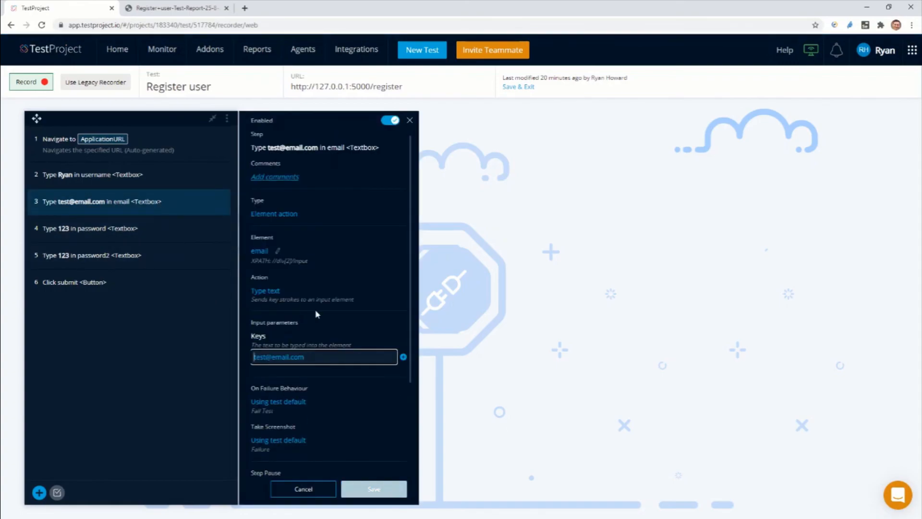
# Step: Open the email element for editing and examine the order of its locators, focusing on the first XPath
pyautogui.click(278, 252)
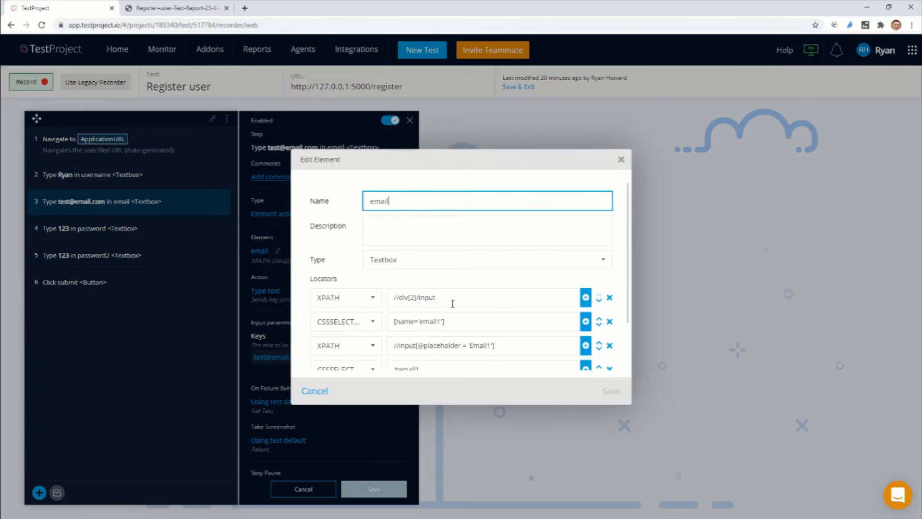
pyautogui.scroll(-1, 452, 303)
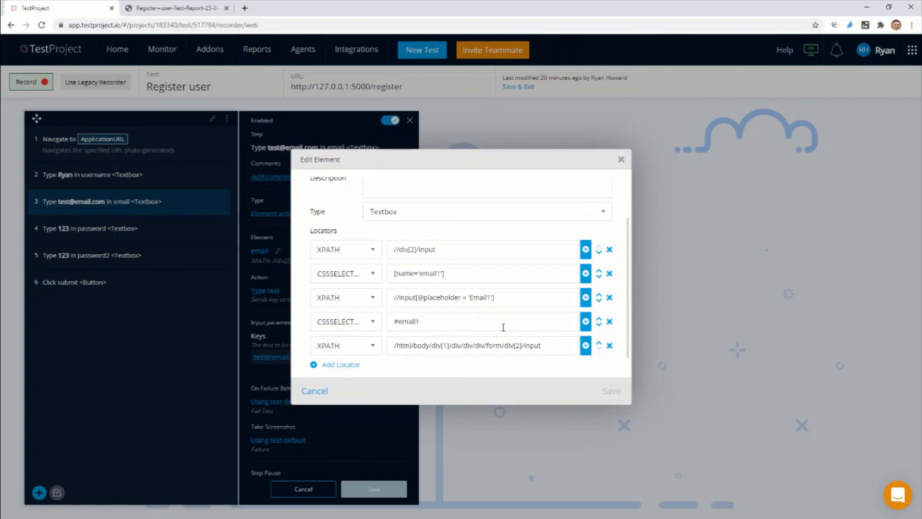
pyautogui.moveTo(448, 250); pyautogui.dragTo(397, 255)
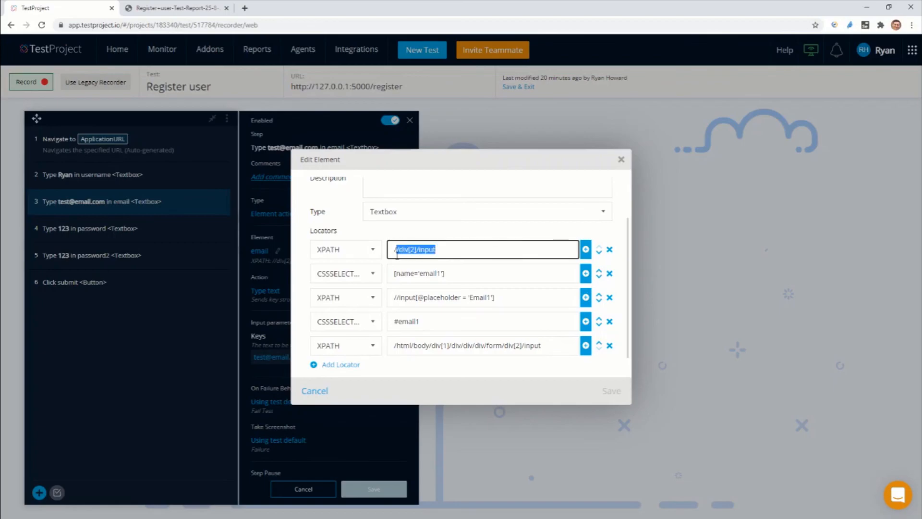